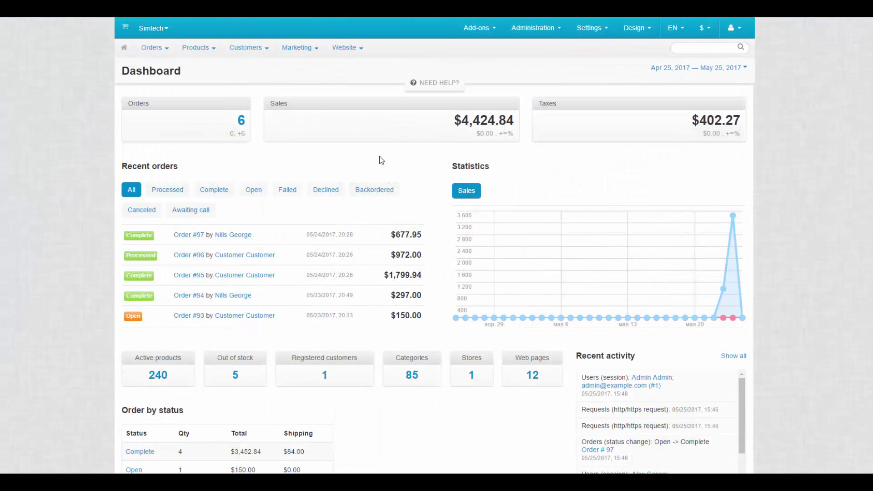
- View all orders of the registered customer, then return to the Customers list
mouse_move(246, 48)
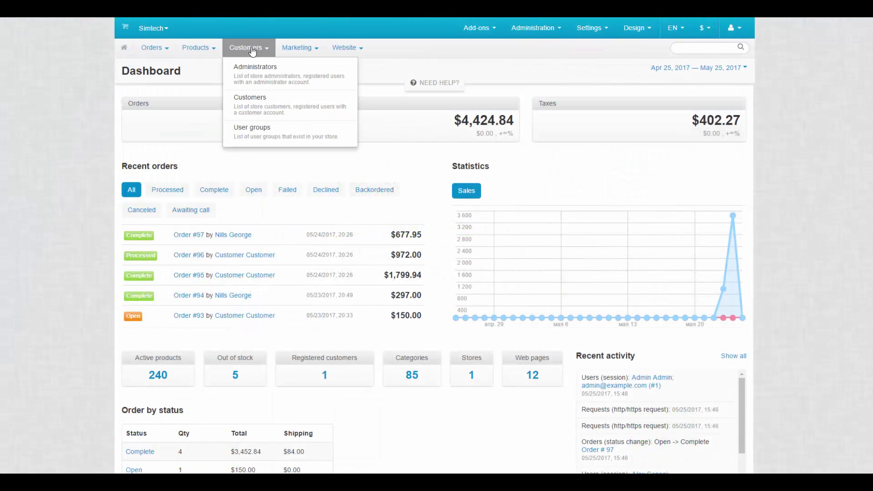
left_click(249, 99)
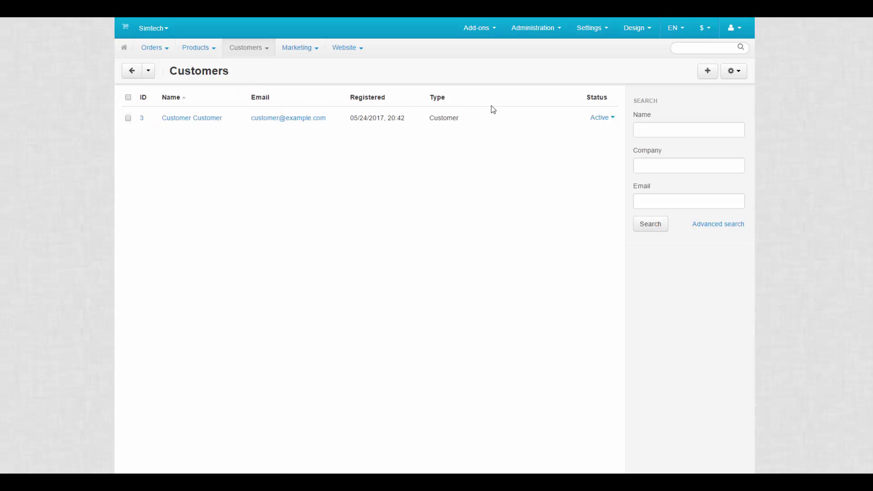
left_click(552, 119)
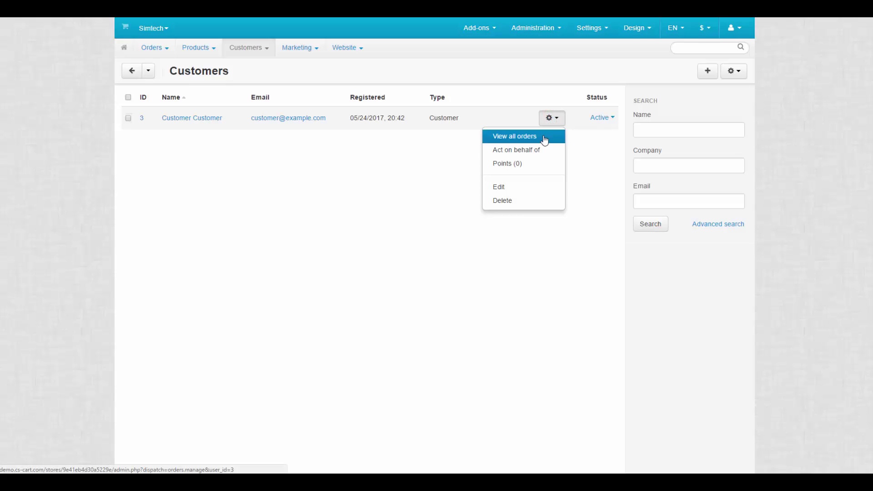
left_click(545, 139)
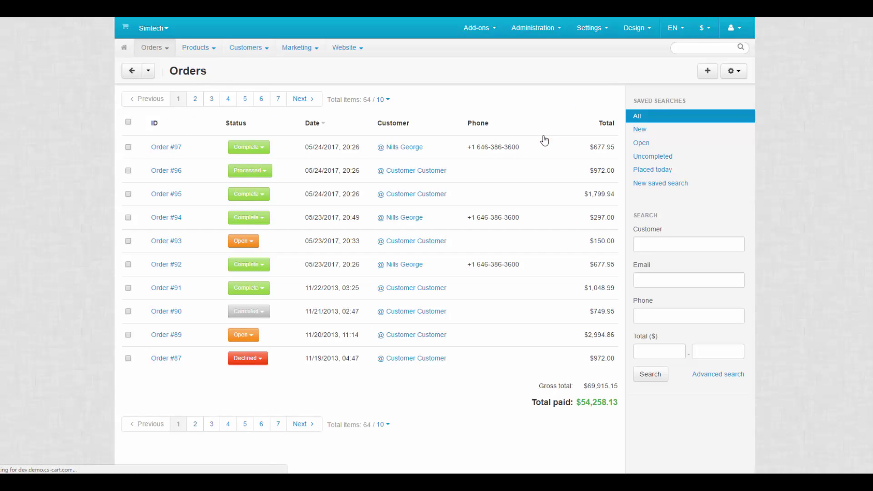
left_click(131, 71)
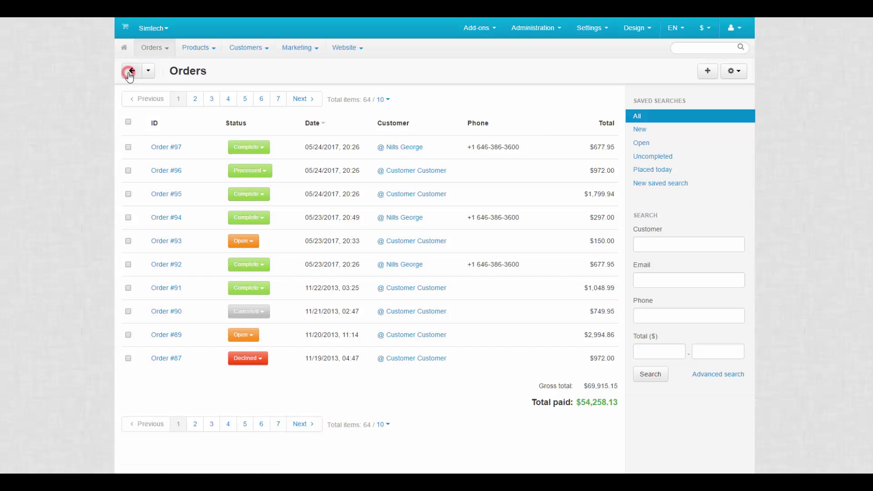
left_click(552, 117)
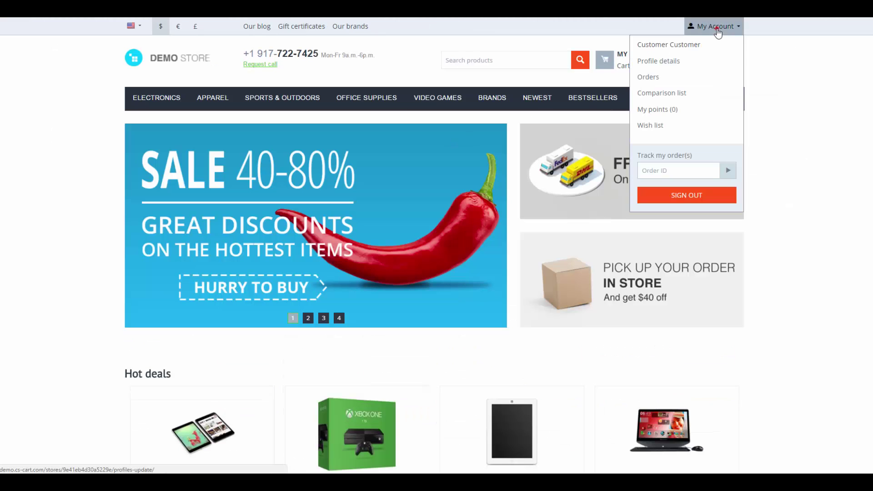
left_click(705, 47)
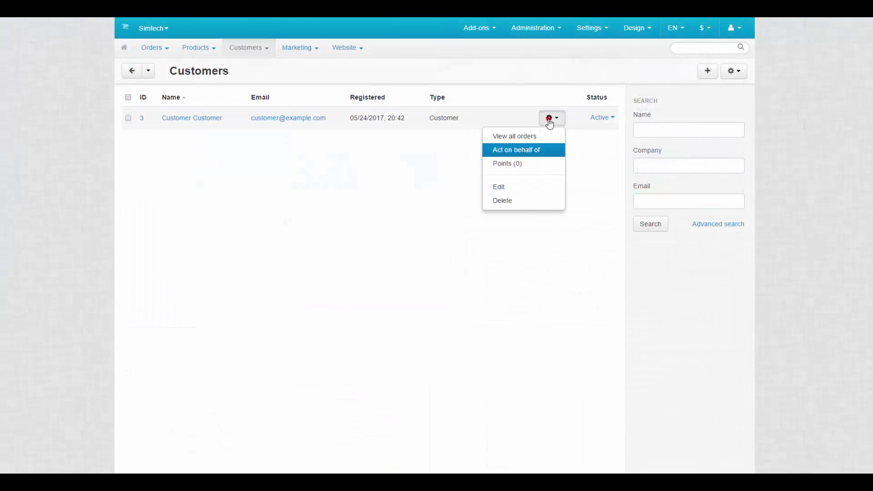
left_click(542, 170)
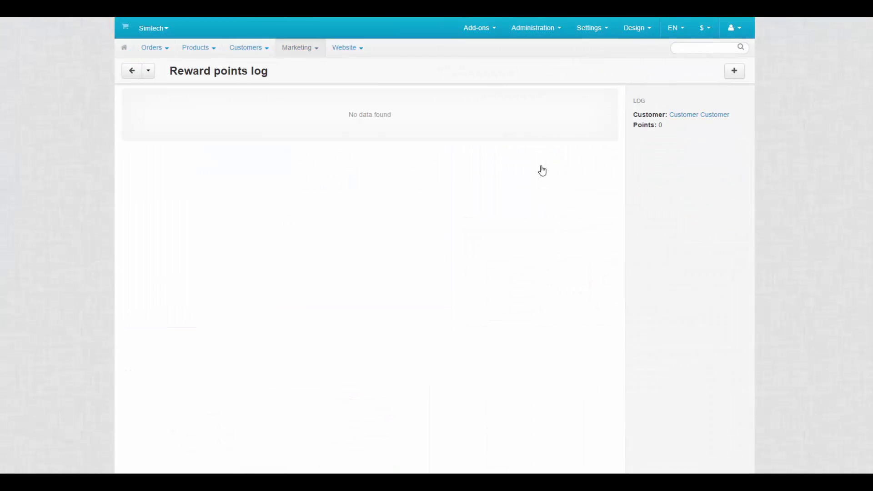
left_click(129, 73)
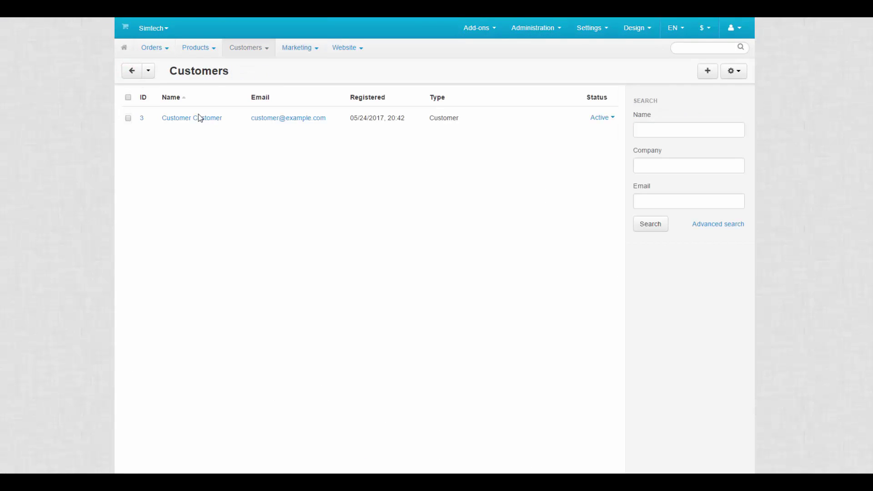
- Review the customer's account fields, keeping Active status, Customer type, no tax exemption and English
left_click(201, 118)
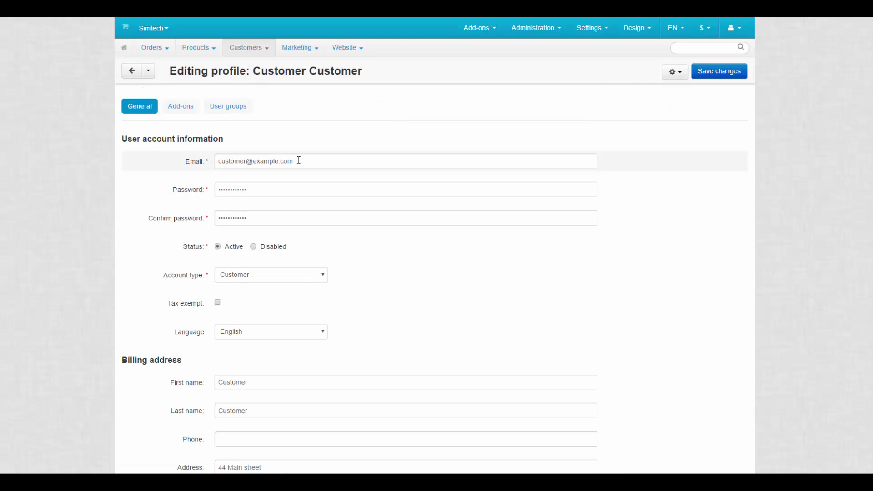
left_click(297, 160)
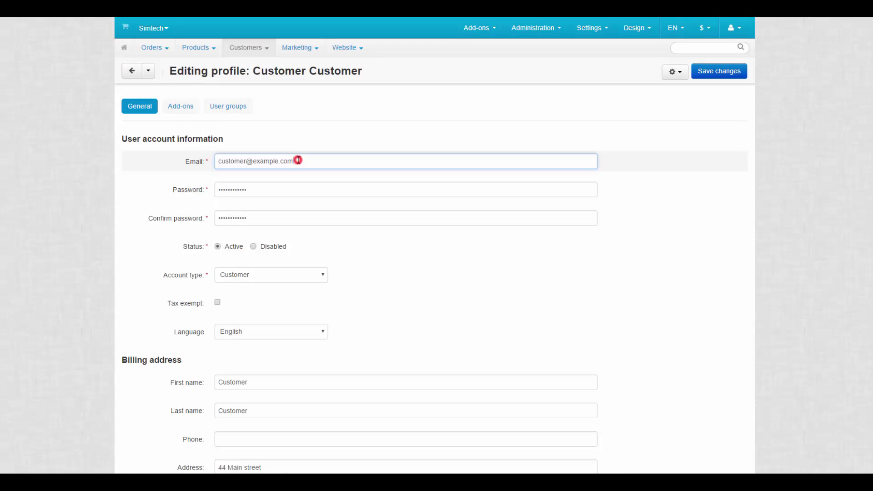
left_click(254, 191)
left_click(218, 247)
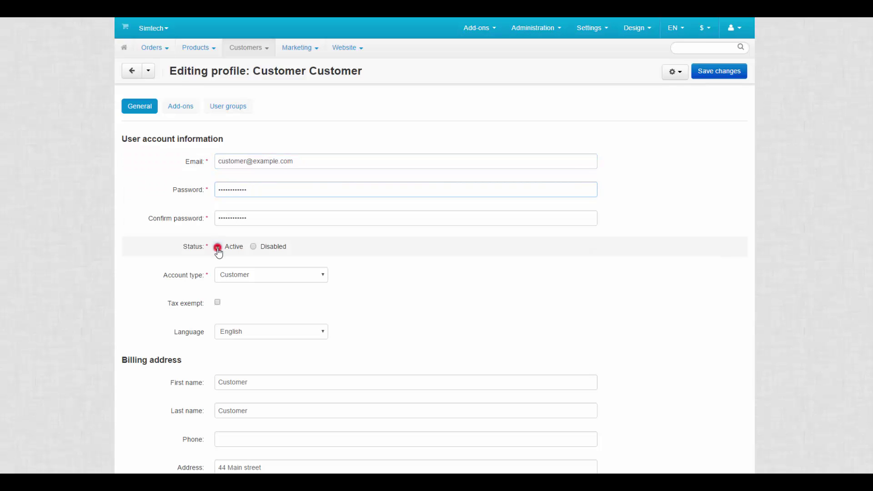
left_click(269, 276)
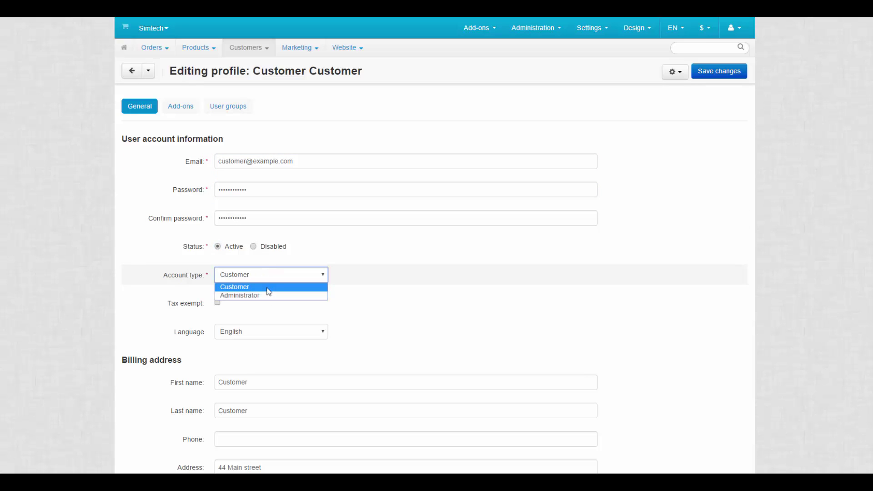
left_click(269, 288)
left_click(218, 303)
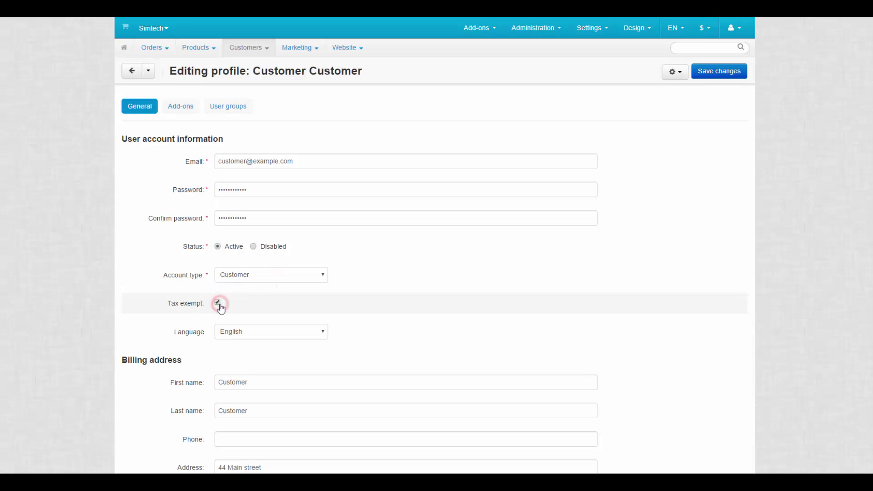
left_click(219, 304)
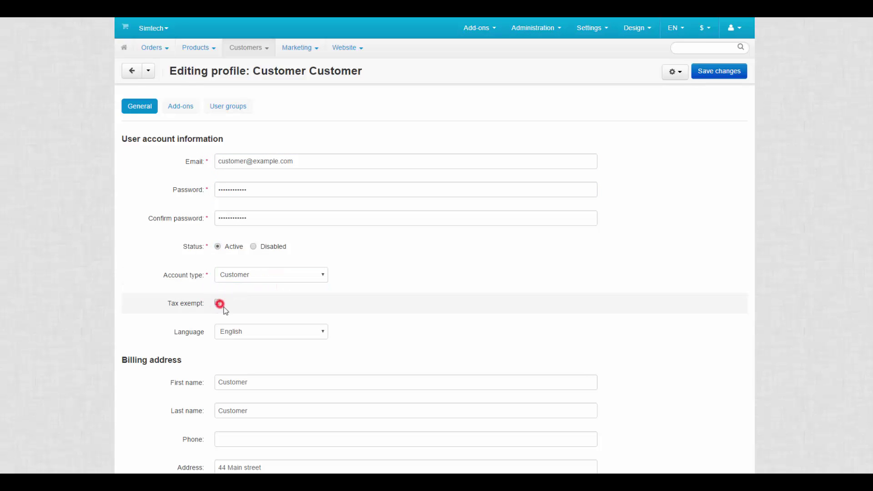
left_click(257, 339)
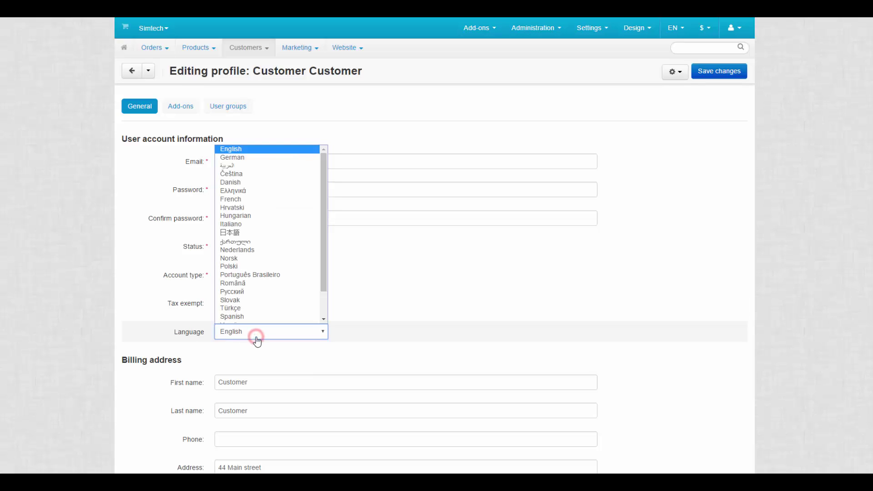
left_click(253, 150)
- Review the billing first name, last name and phone fields without changing them
scroll(325, 290, "down", 6)
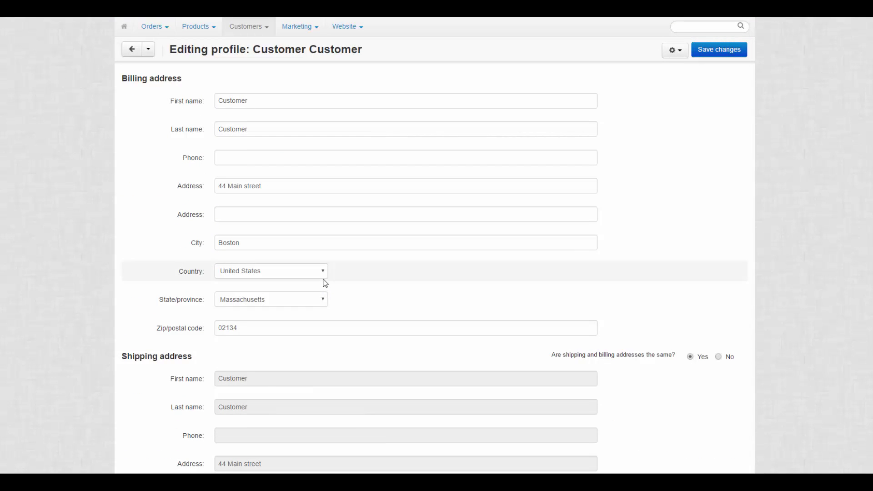
left_click(256, 98)
left_click(253, 128)
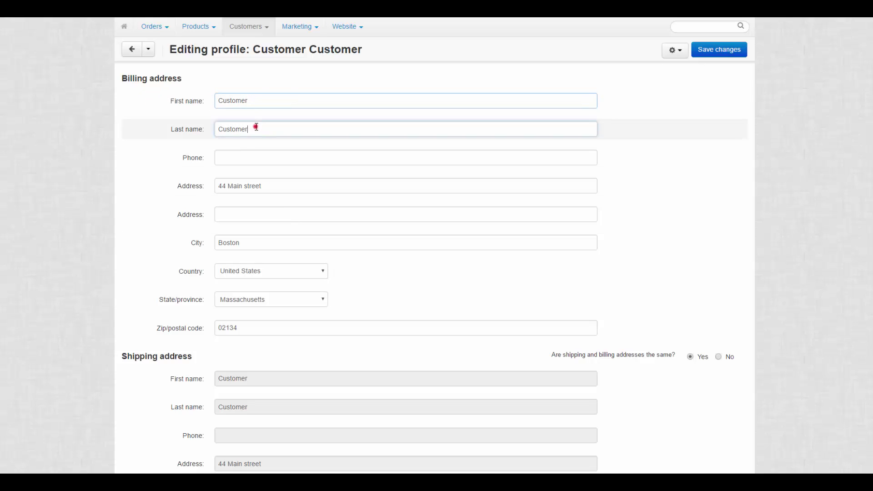
left_click(253, 158)
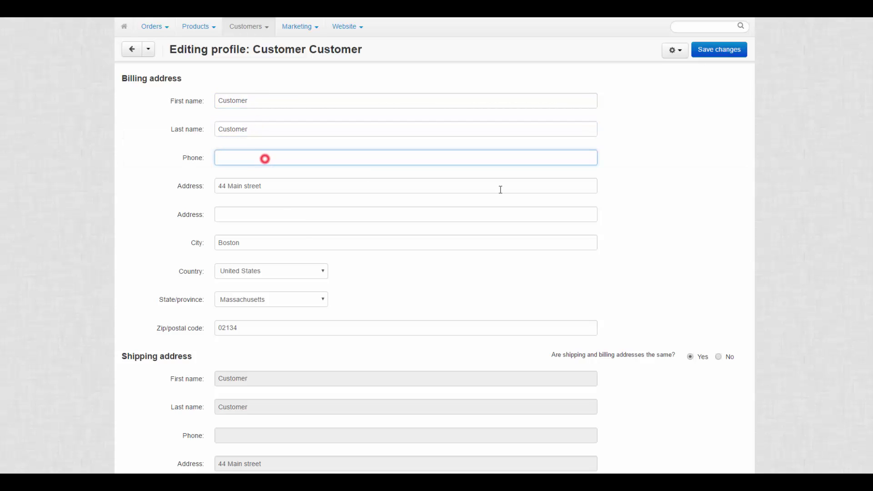
scroll(264, 158, "up", 6)
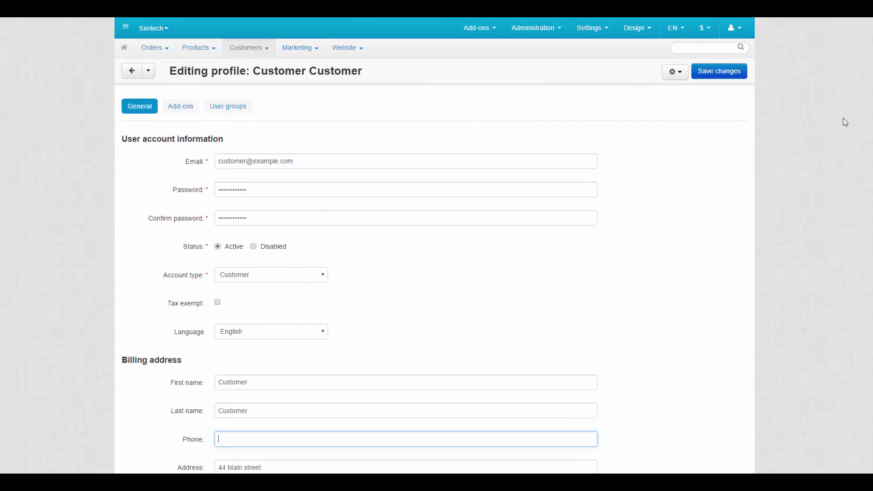
left_click(533, 28)
- Show First and Last name on profiles and checkout, show Phone at checkout, and require both names
left_click(548, 150)
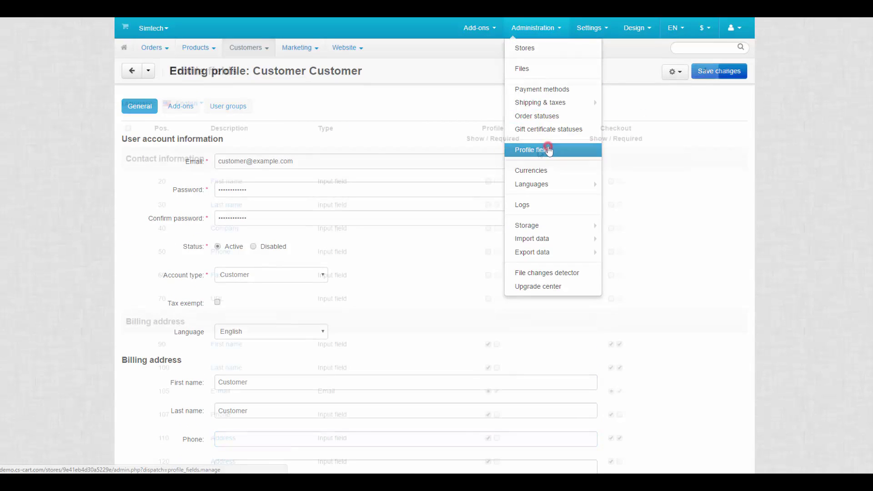
left_click(488, 180)
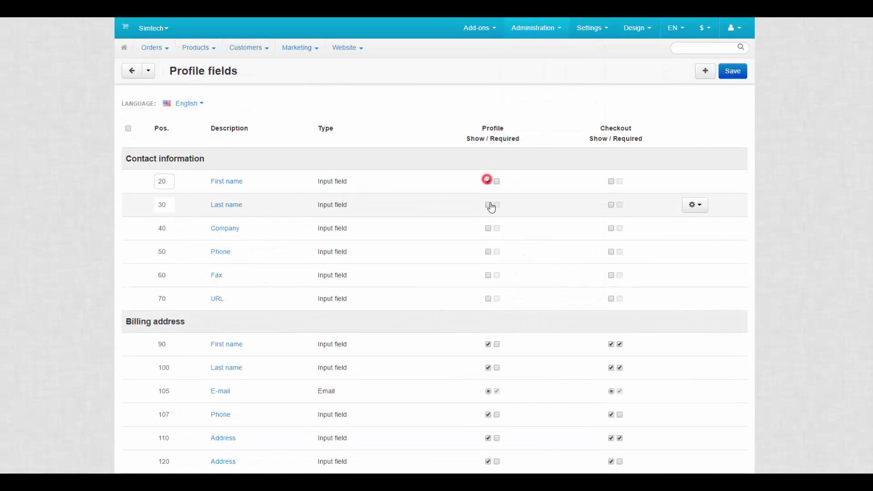
left_click(489, 205)
left_click(611, 181)
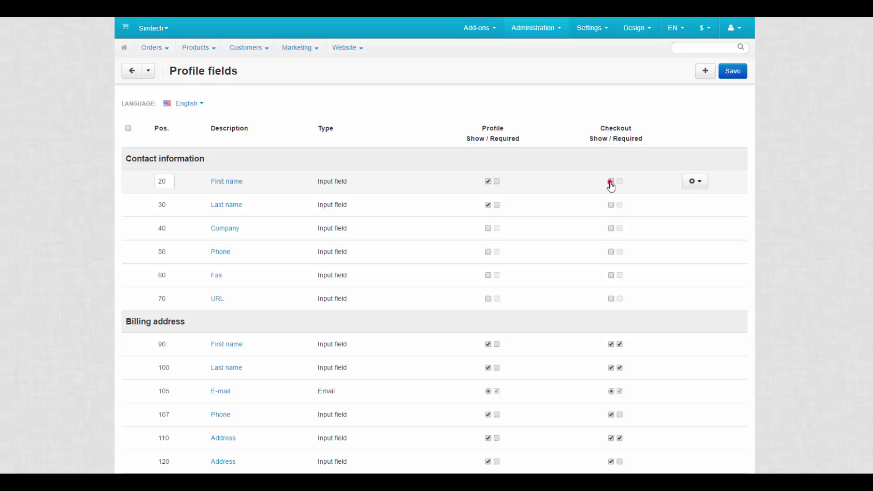
left_click(611, 205)
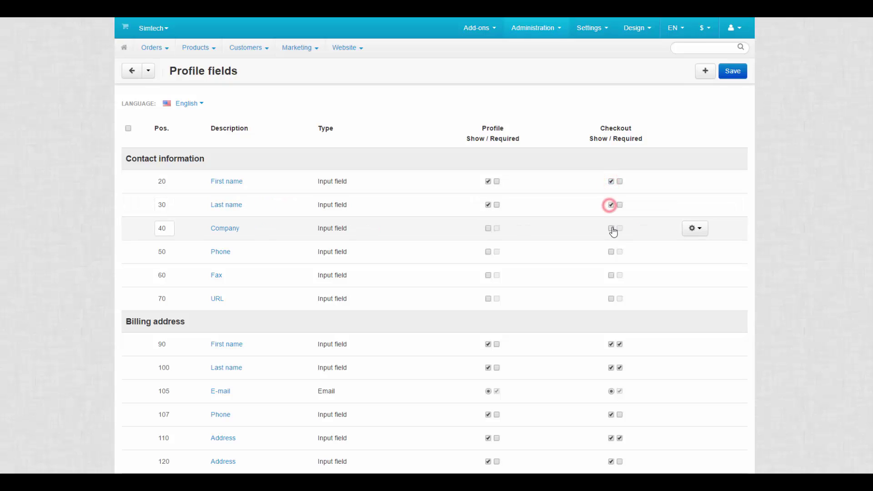
left_click(611, 252)
left_click(620, 181)
left_click(621, 205)
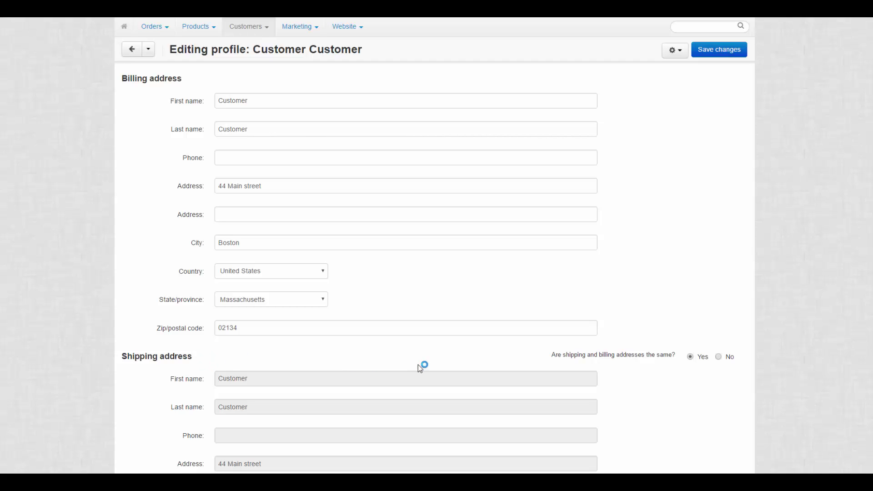
- Set 'Are shipping and billing addresses the same?' to No in the customer profile
left_click(721, 358)
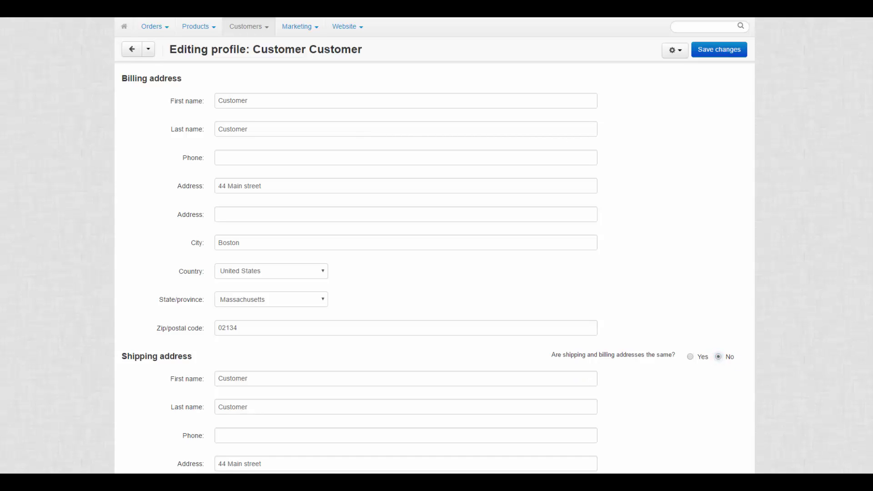
scroll(721, 363, "down", 3)
scroll(497, 189, "up", 10)
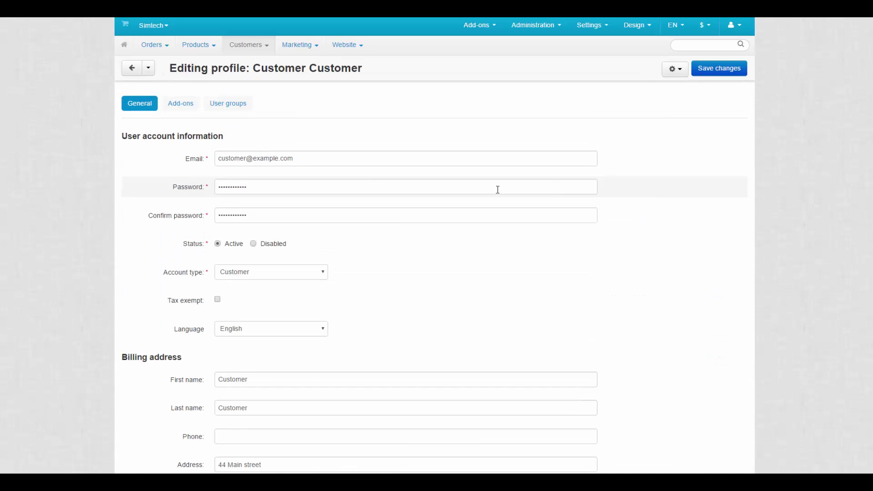
left_click(180, 104)
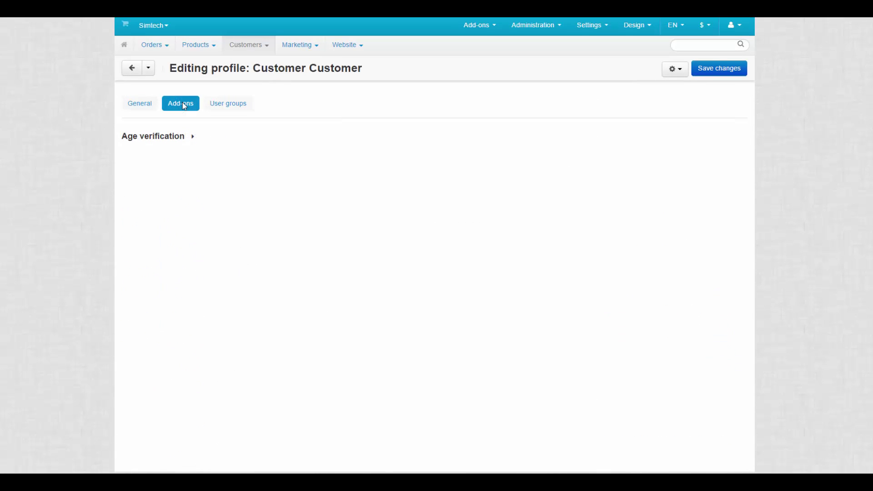
left_click(191, 135)
left_click(238, 160)
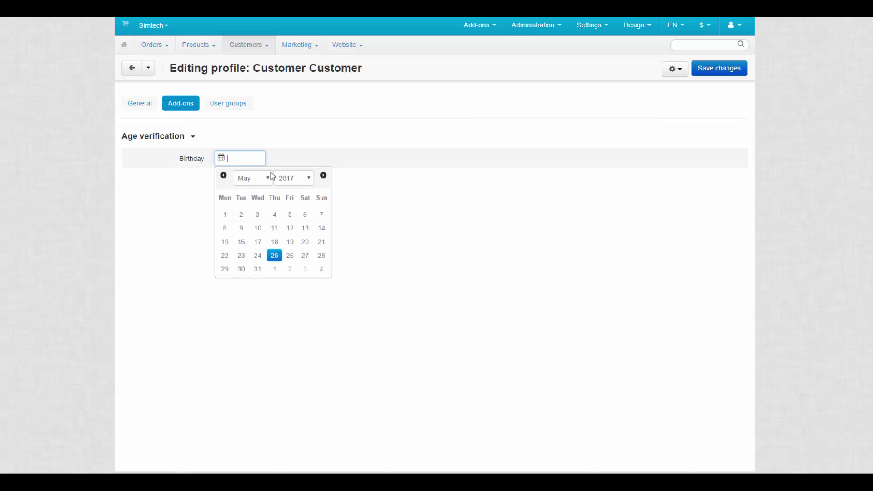
left_click(284, 178)
scroll(286, 231, "up", 5)
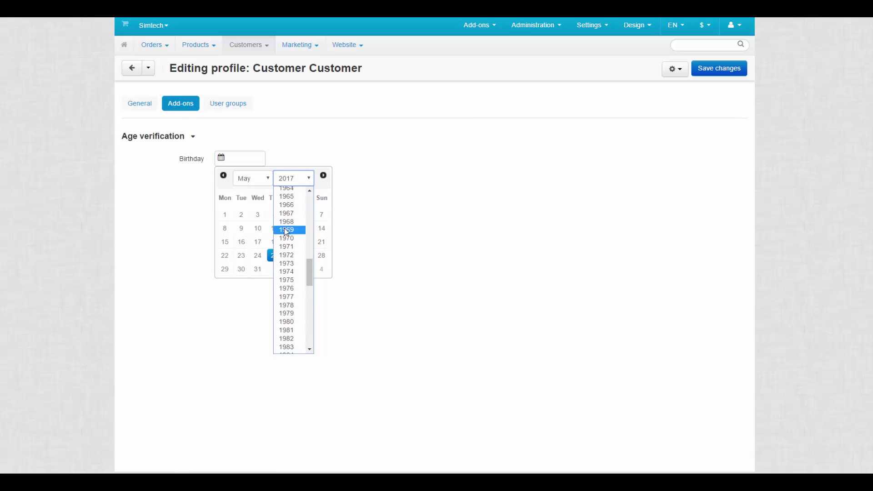
left_click(291, 321)
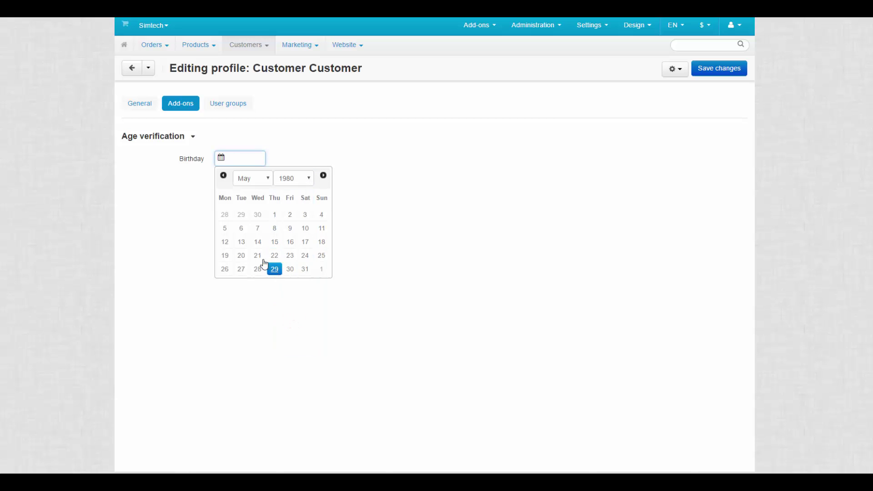
left_click(273, 242)
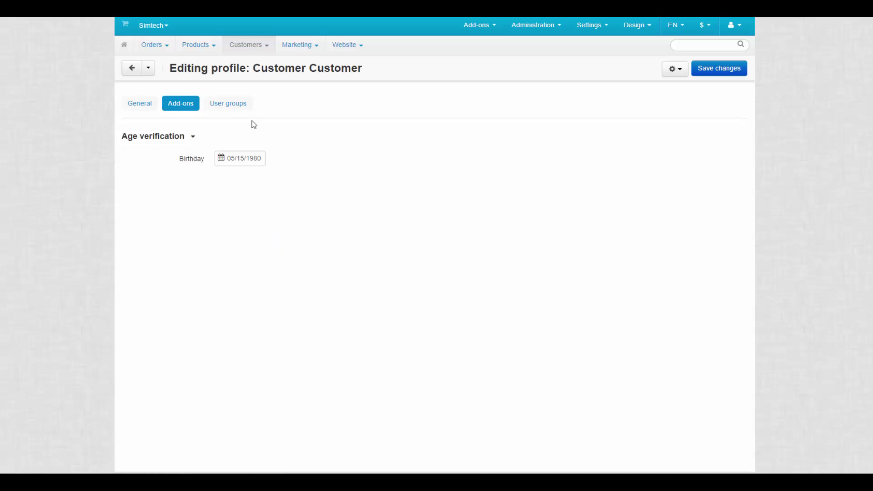
- Change the customer's Wholesale user group status from Available to Active
left_click(229, 105)
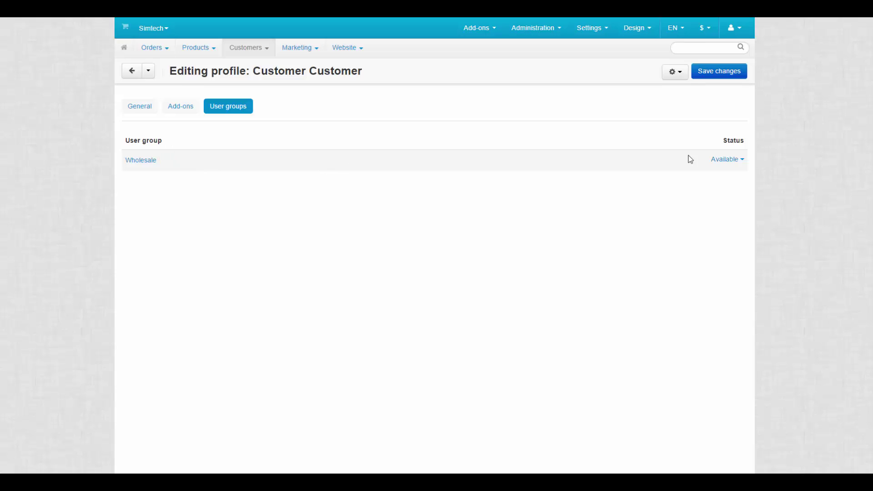
left_click(726, 159)
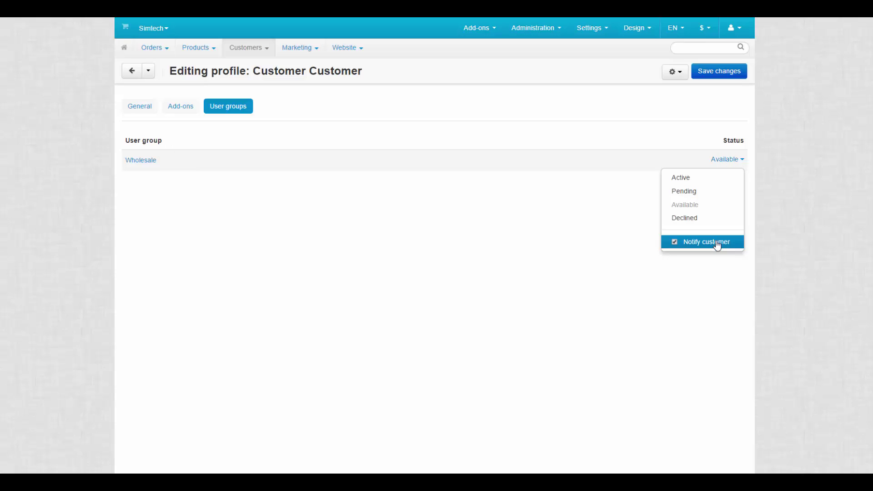
left_click(701, 183)
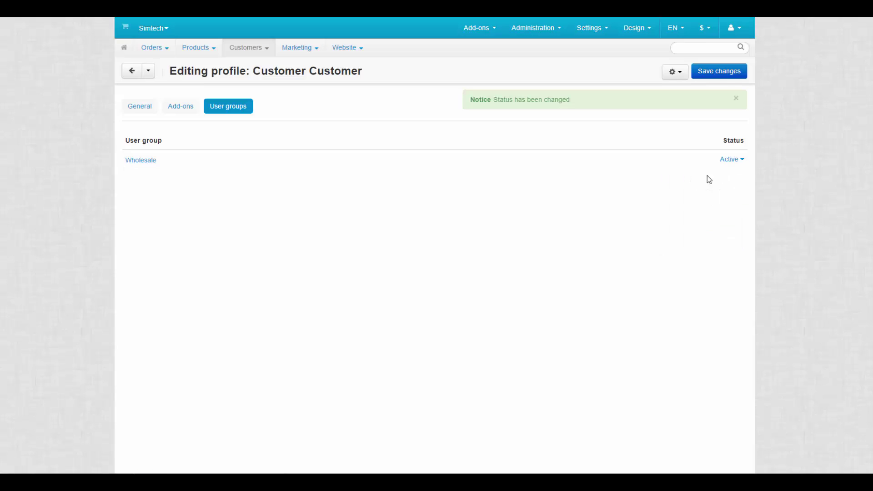
- Dismiss the status-changed notice and go to the User groups list
left_click(730, 75)
left_click(735, 103)
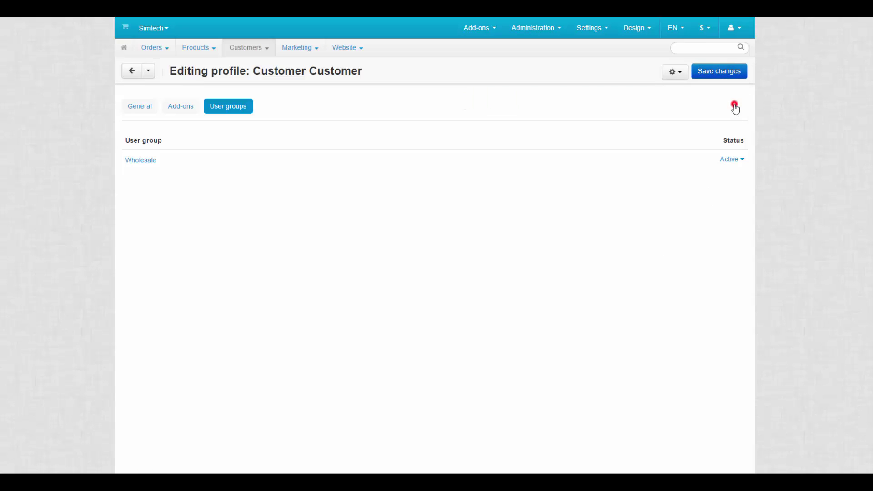
mouse_move(248, 49)
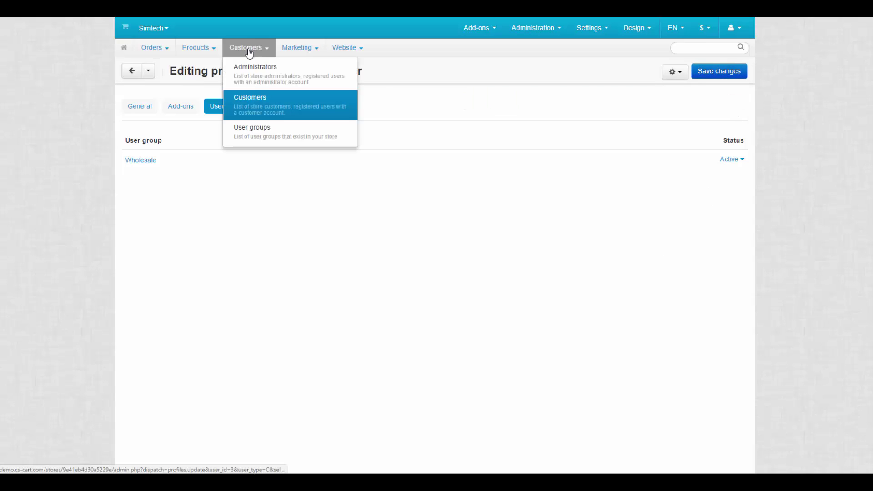
left_click(245, 130)
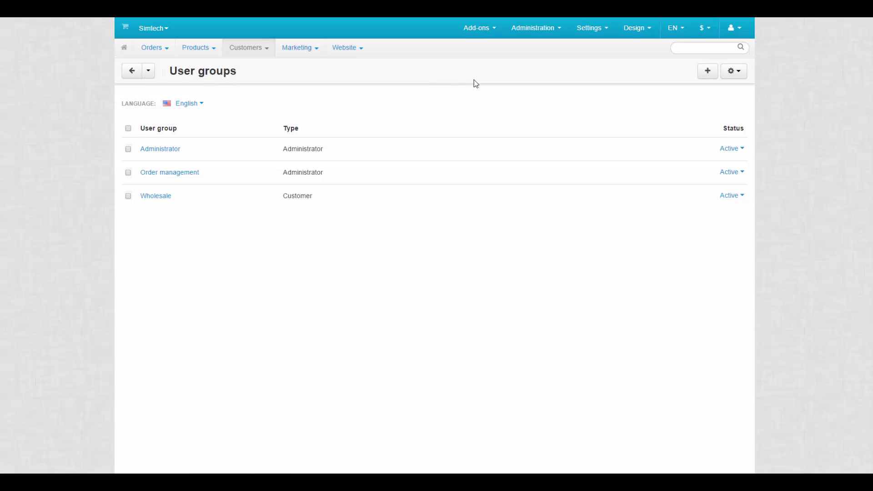
- Create a Customer-type user group named 'VIP' and set its status to Hidden
left_click(707, 75)
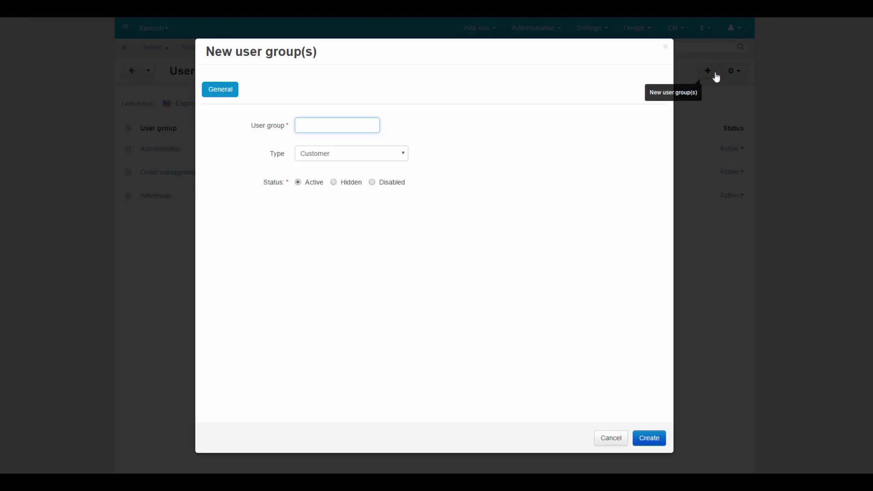
left_click(309, 132)
type("VIP")
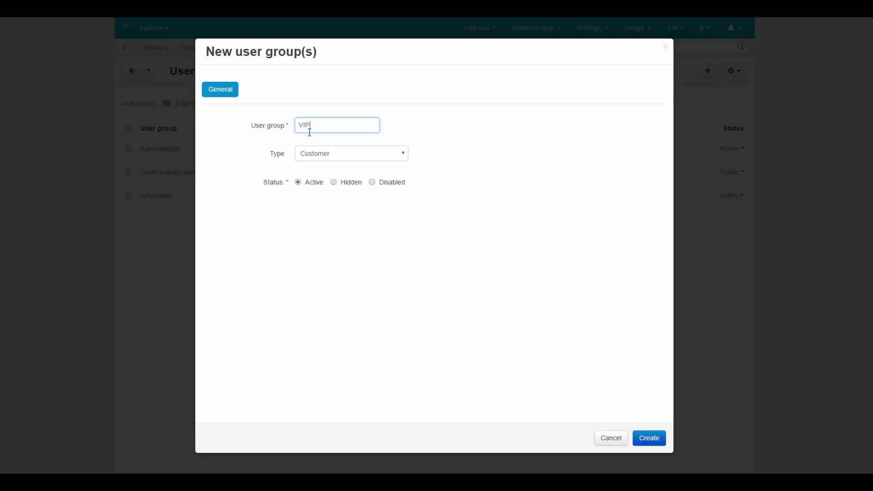
left_click(331, 155)
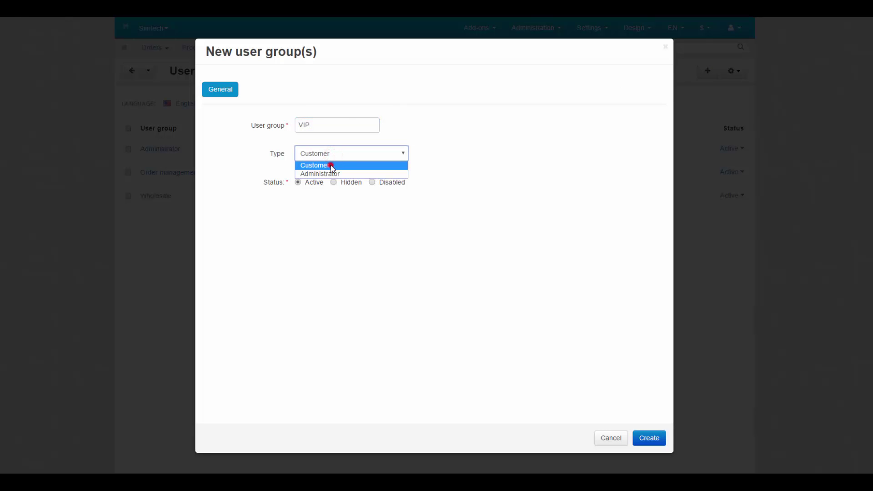
left_click(331, 166)
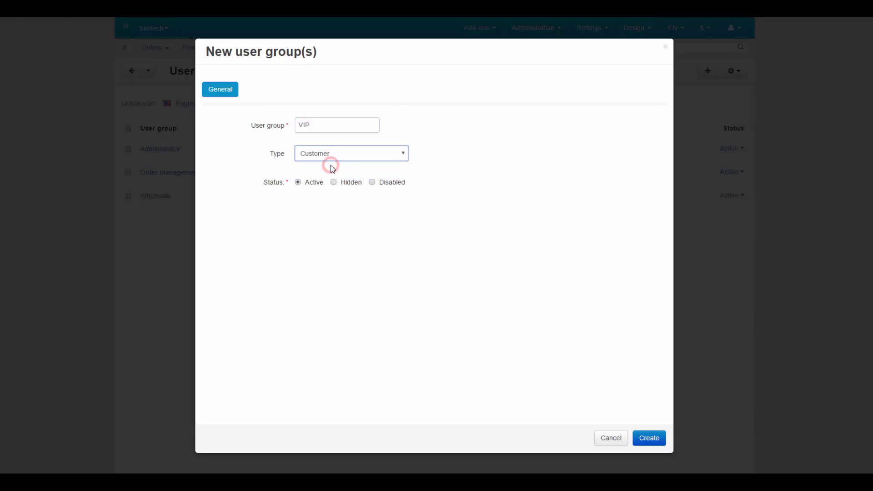
left_click(645, 438)
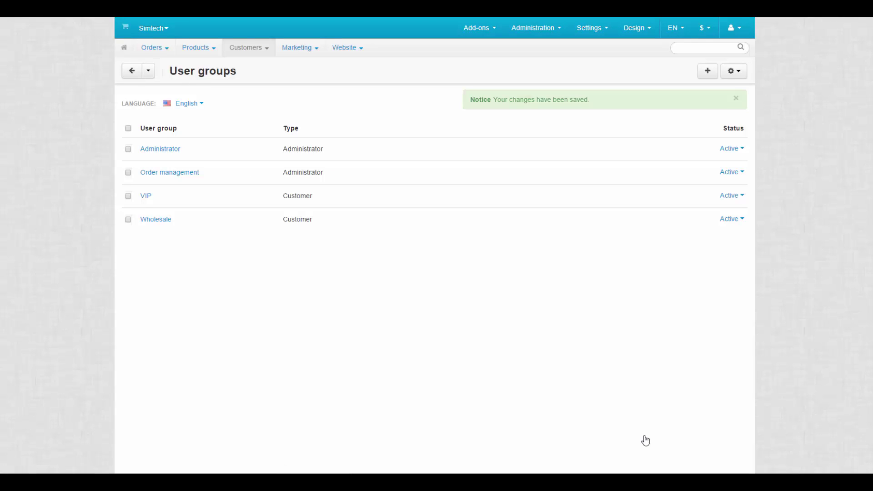
left_click(728, 196)
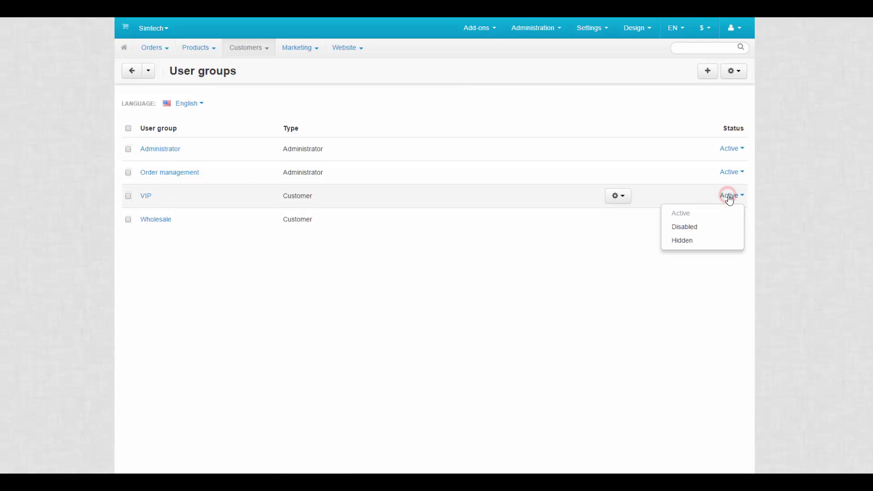
left_click(724, 242)
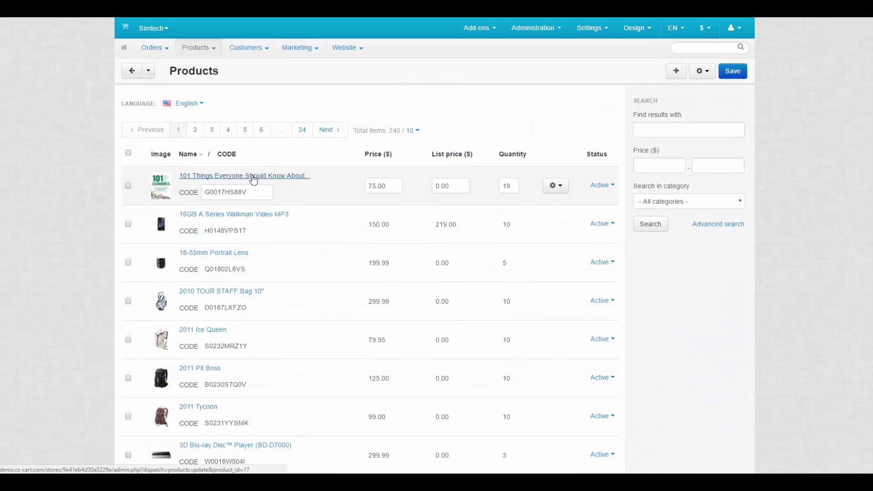
- Make the economics book available to the VIP user group
left_click(253, 177)
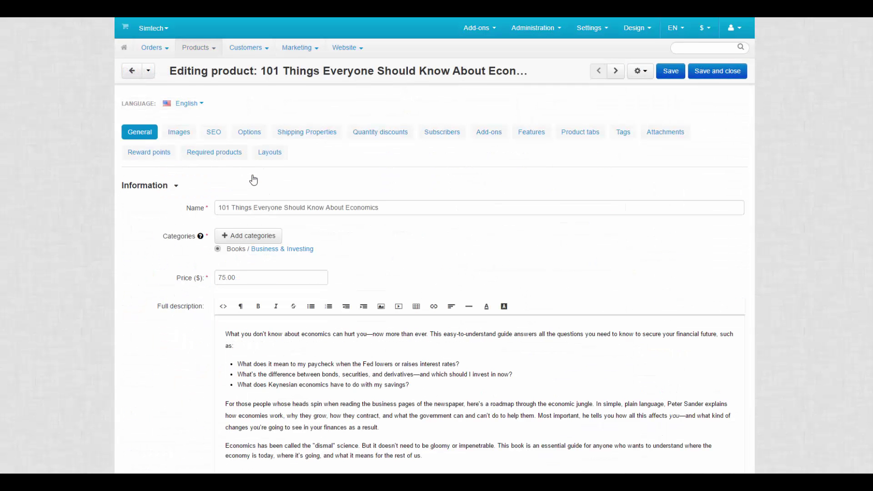
scroll(746, 163, "down", 13)
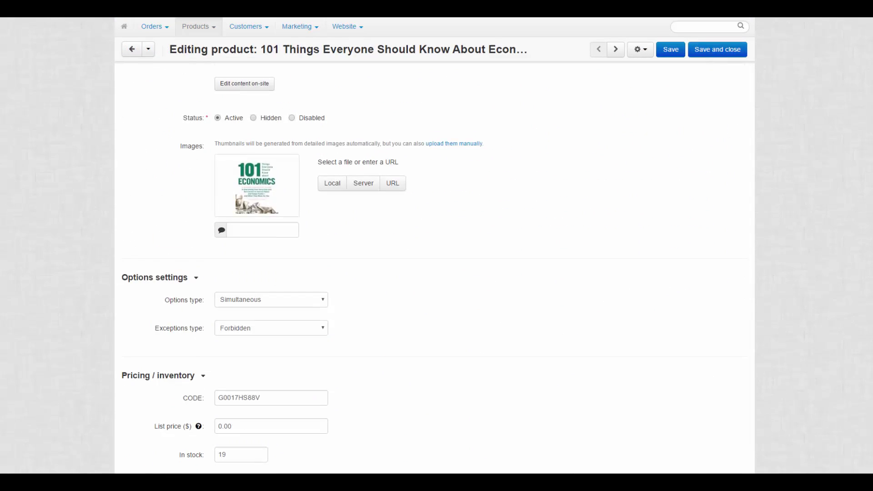
scroll(435, 268, "down", 6)
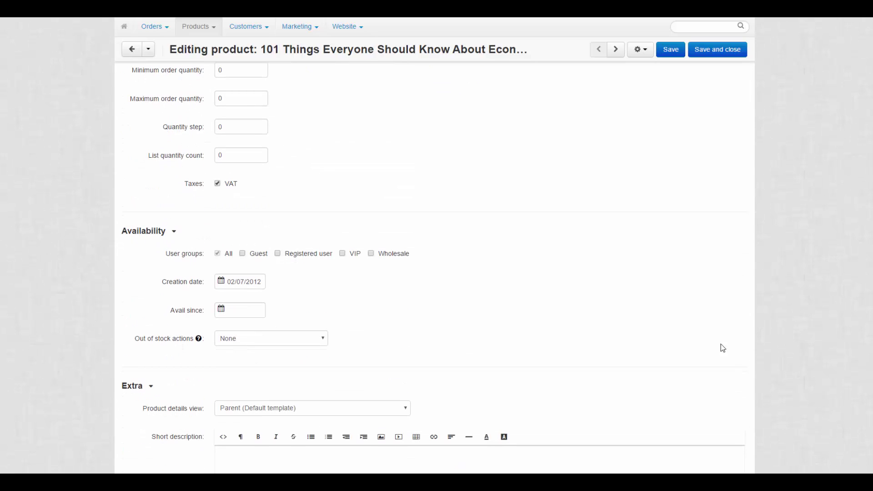
left_click(342, 253)
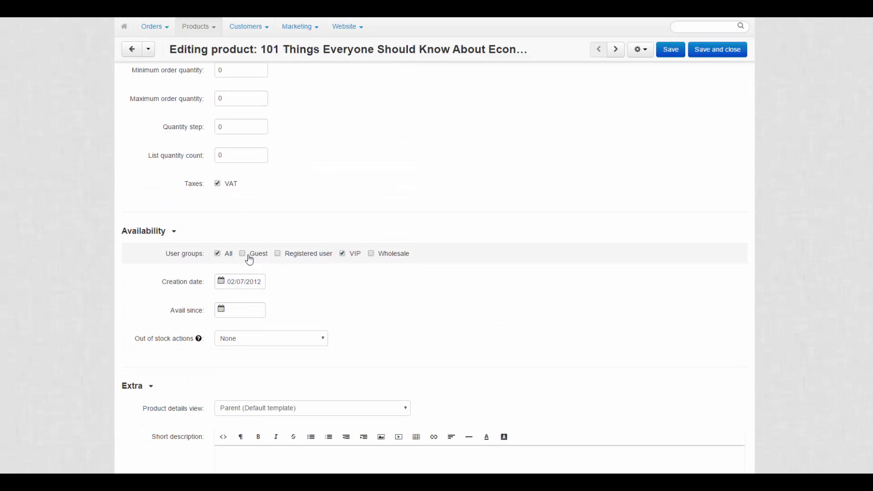
left_click(217, 253)
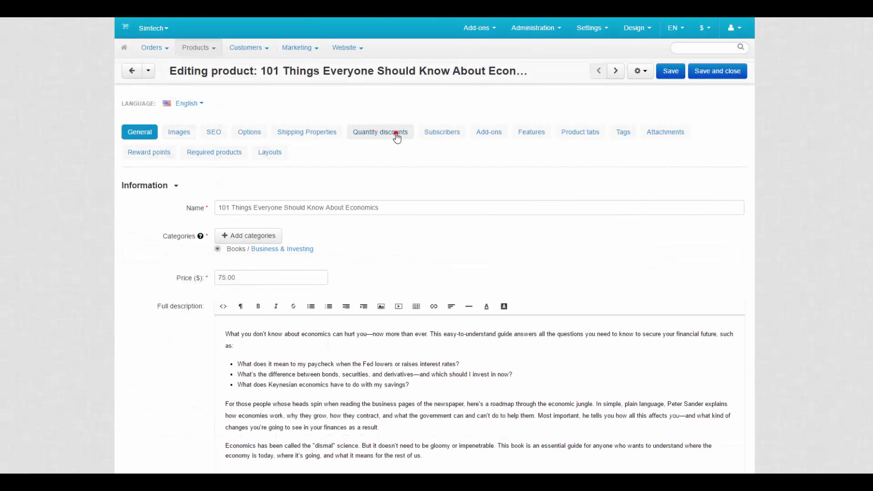
- Add a quantity discount of 5 units at 70.00 for the Wholesale group
left_click(396, 134)
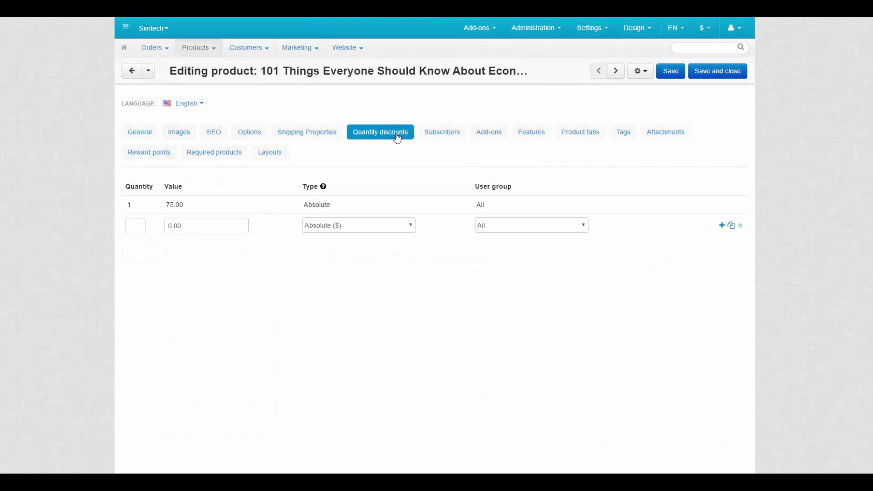
left_click(135, 226)
type("5")
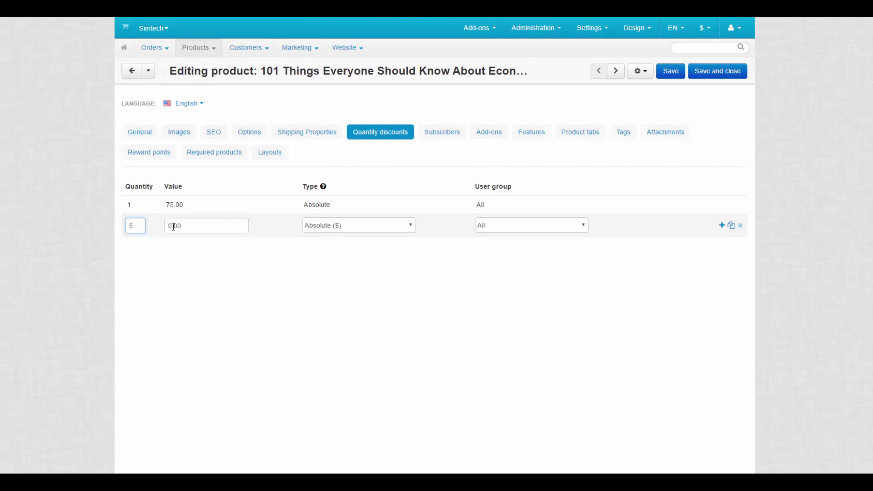
left_click(171, 226)
type("10")
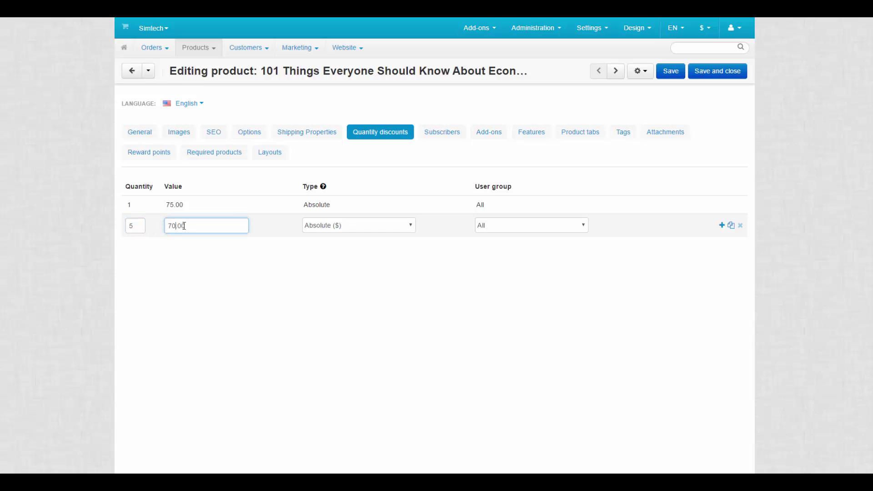
left_click(507, 225)
left_click(507, 268)
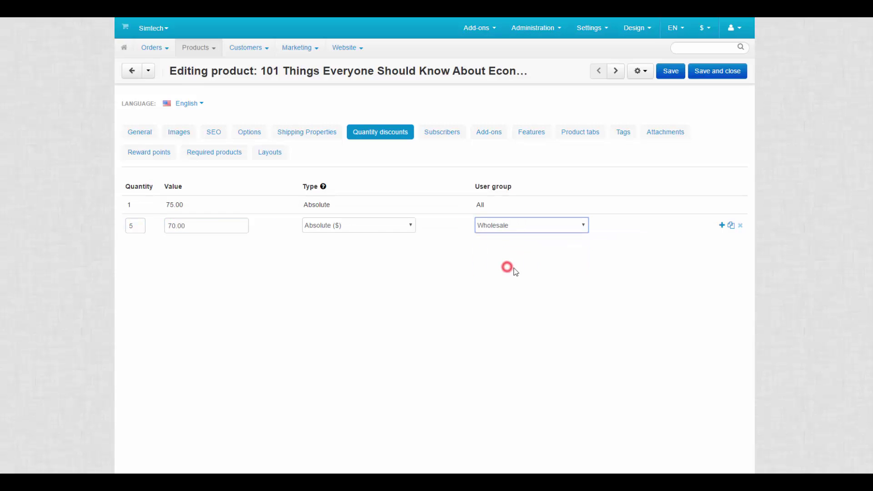
- Add a second quantity discount tier of 1 unit at 65 for VIP
left_click(722, 225)
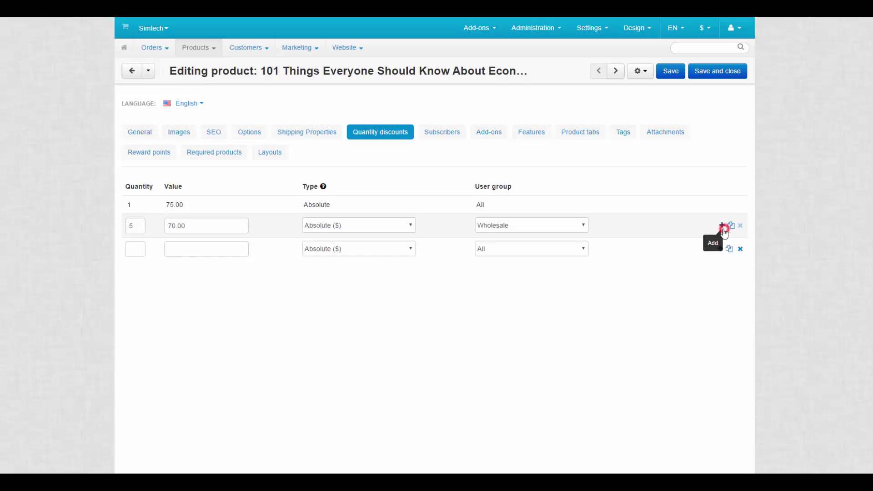
left_click(132, 251)
type("1")
left_click(195, 242)
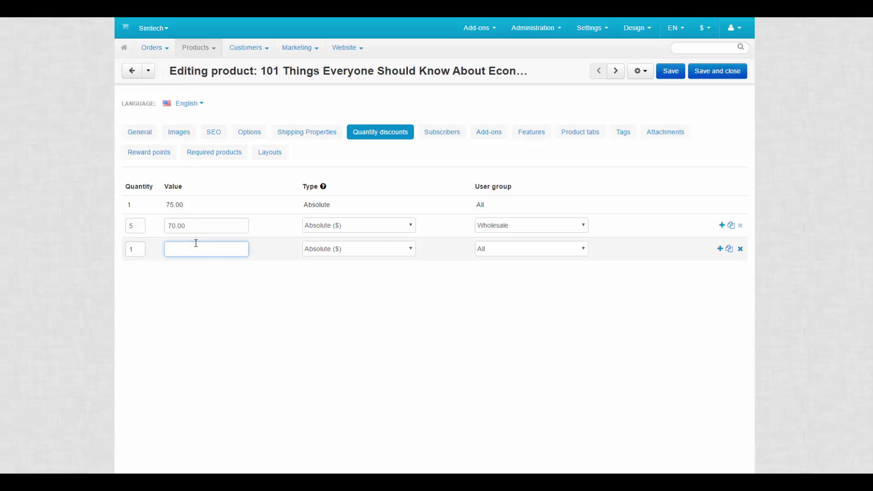
left_click(494, 249)
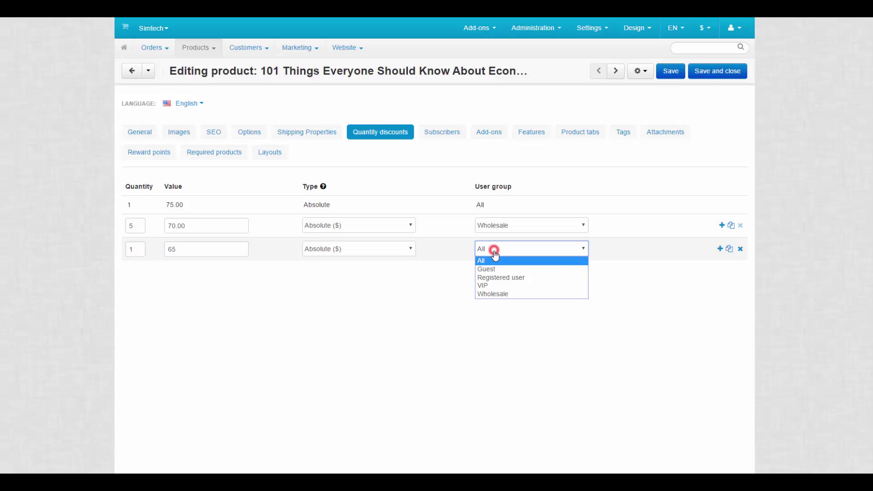
left_click(493, 286)
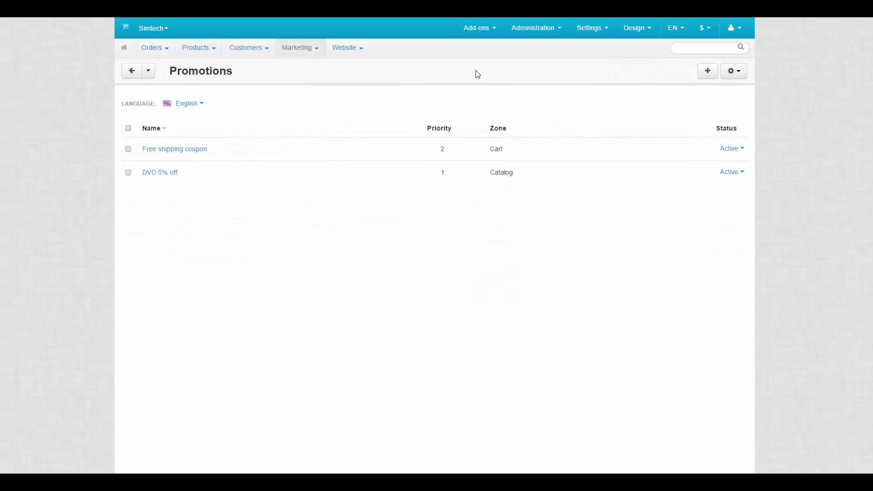
- Start a new cart promotion named 'VIP'
left_click(700, 73)
left_click(698, 105)
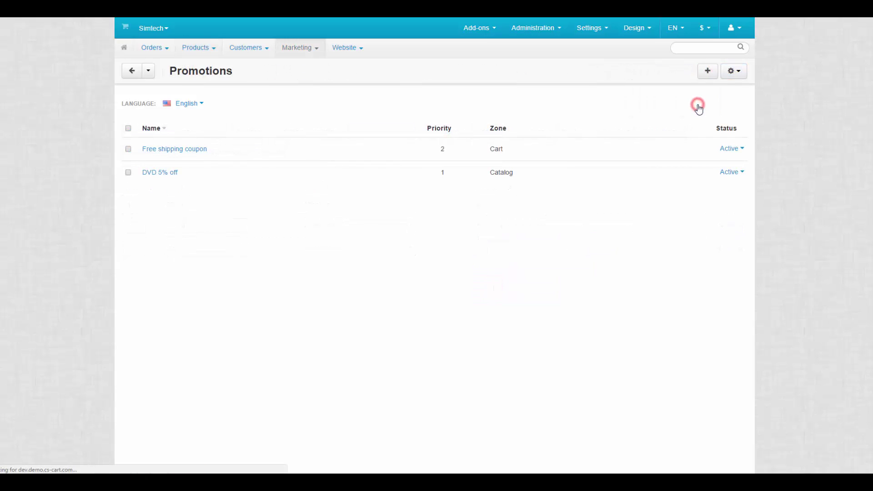
left_click(447, 170)
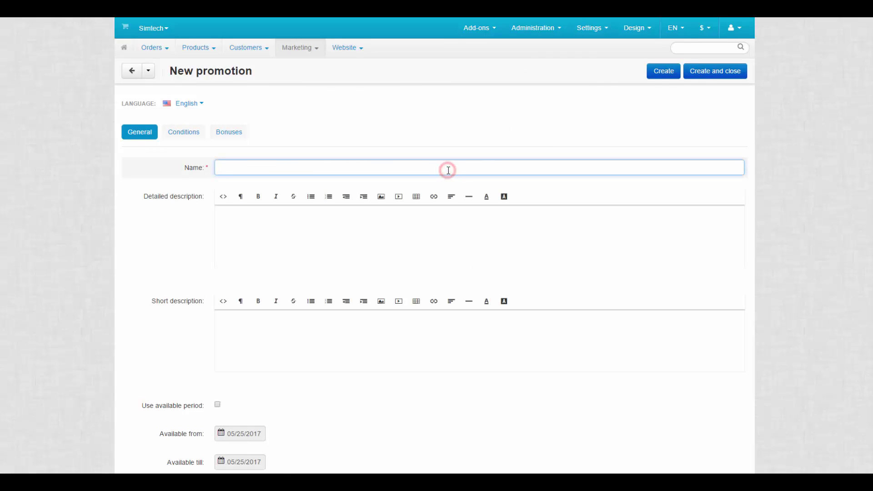
type("VIP discount")
- Add a condition requiring the User group to equal VIP
left_click(185, 132)
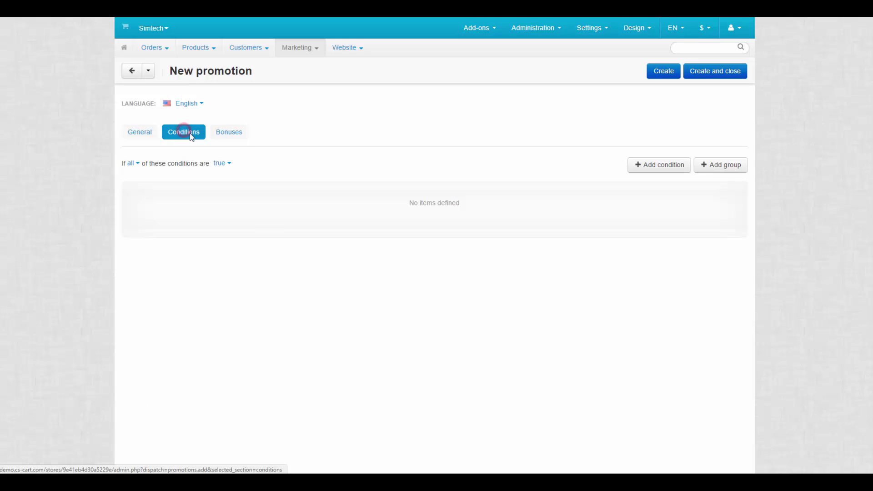
left_click(639, 165)
left_click(240, 193)
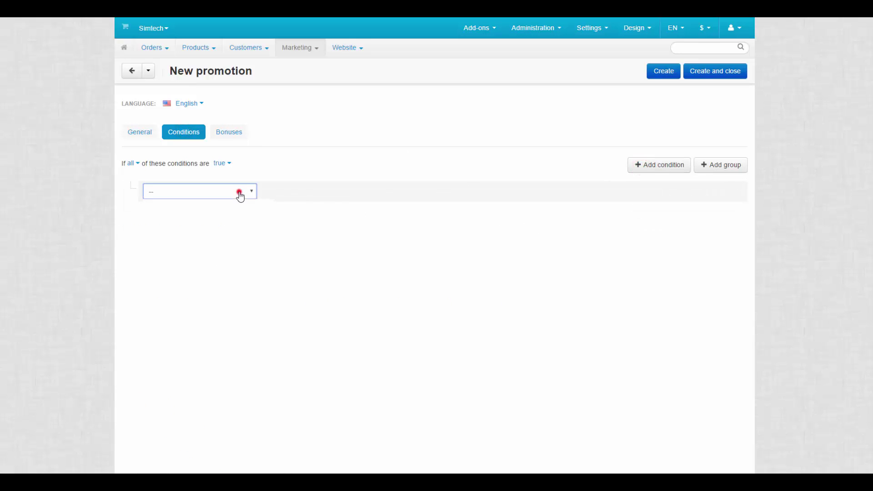
left_click(208, 254)
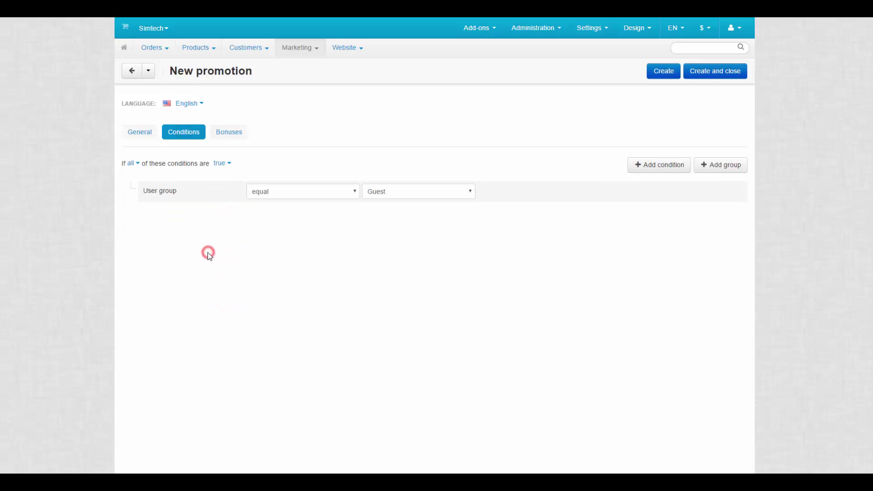
left_click(390, 192)
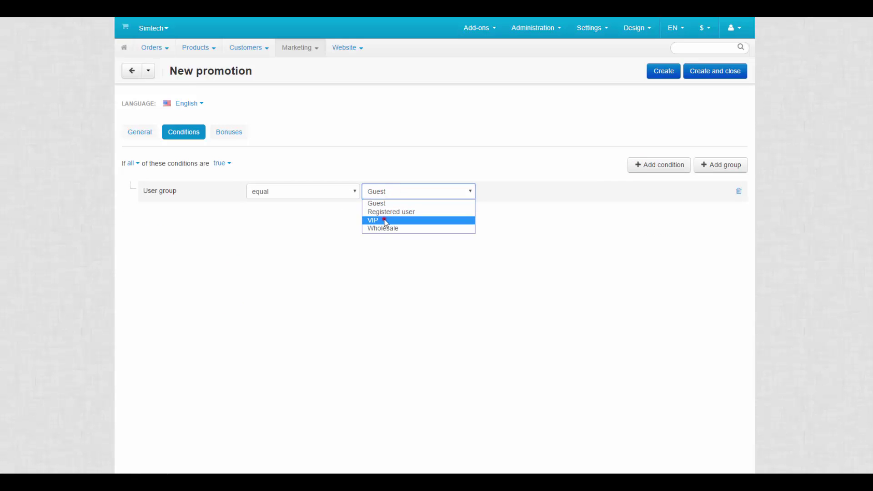
left_click(385, 219)
- Add an Order discount bonus to the promotion
left_click(239, 134)
left_click(704, 169)
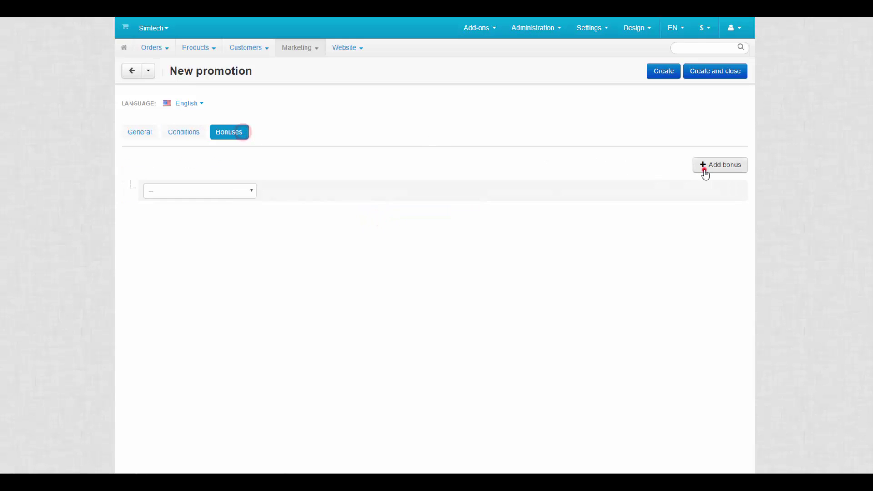
left_click(236, 192)
left_click(226, 209)
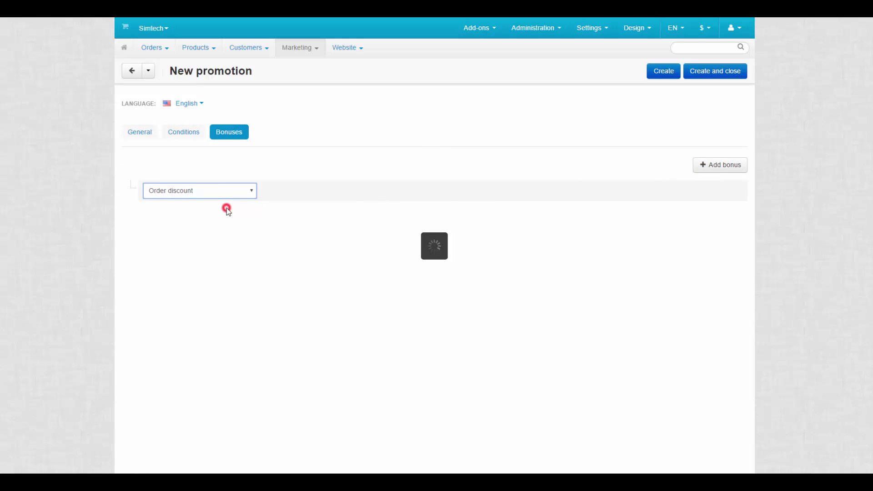
left_click(349, 192)
- Make the discount a percentage; limit the Free Shipping page to Registered user, VIP, Wholesale and save
left_click(345, 212)
left_click(392, 191)
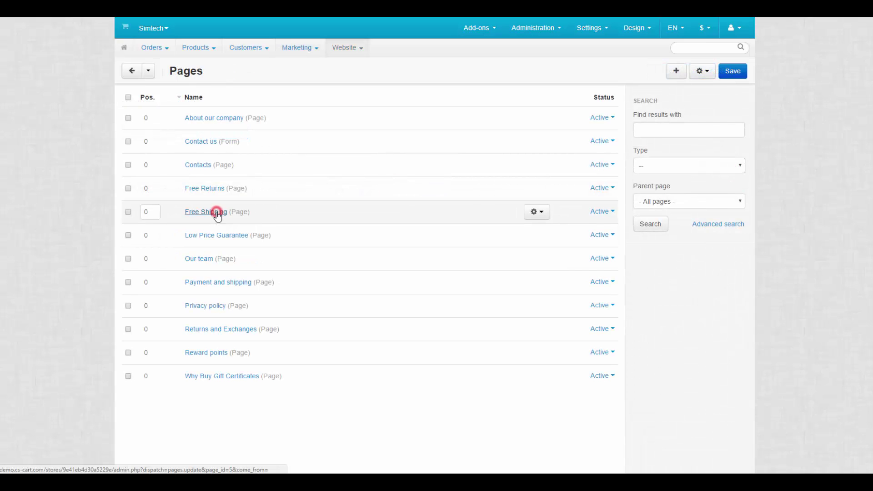
left_click(217, 212)
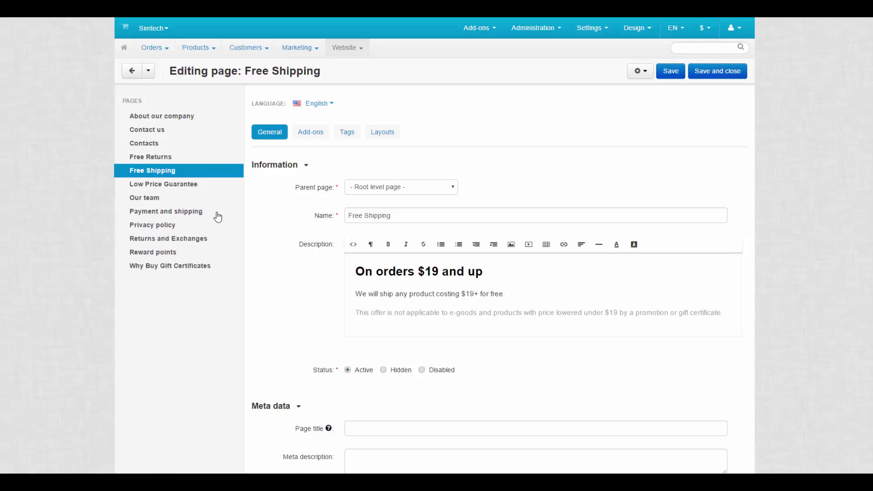
scroll(217, 212, "down", 5)
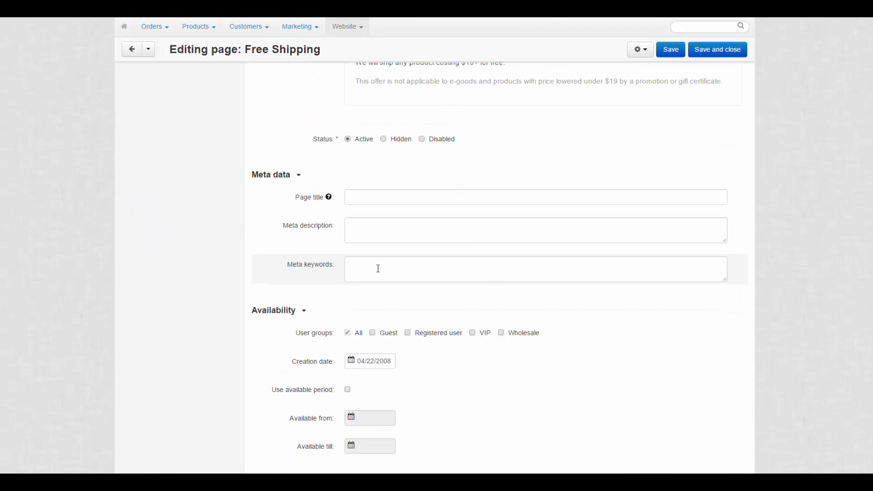
left_click(408, 332)
left_click(348, 332)
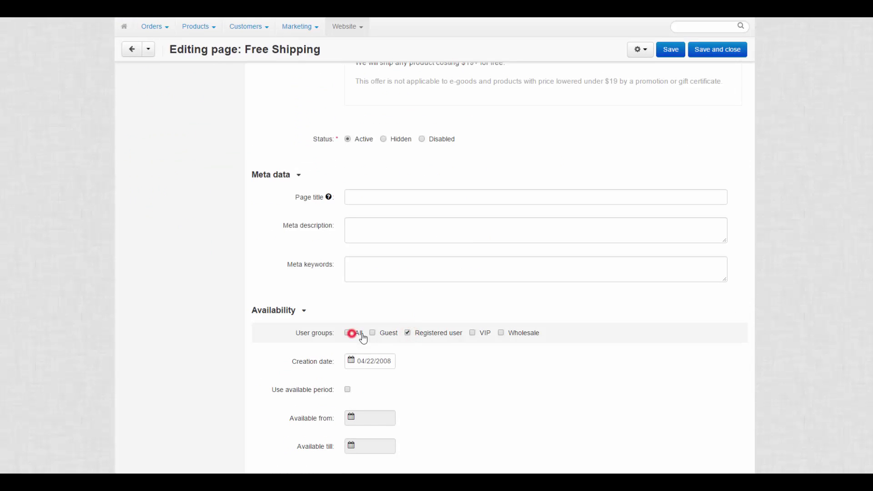
left_click(471, 334)
left_click(713, 53)
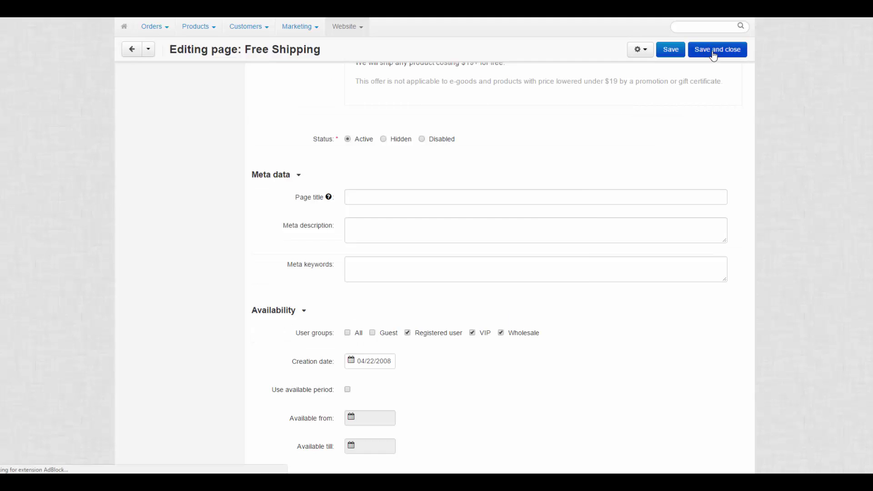